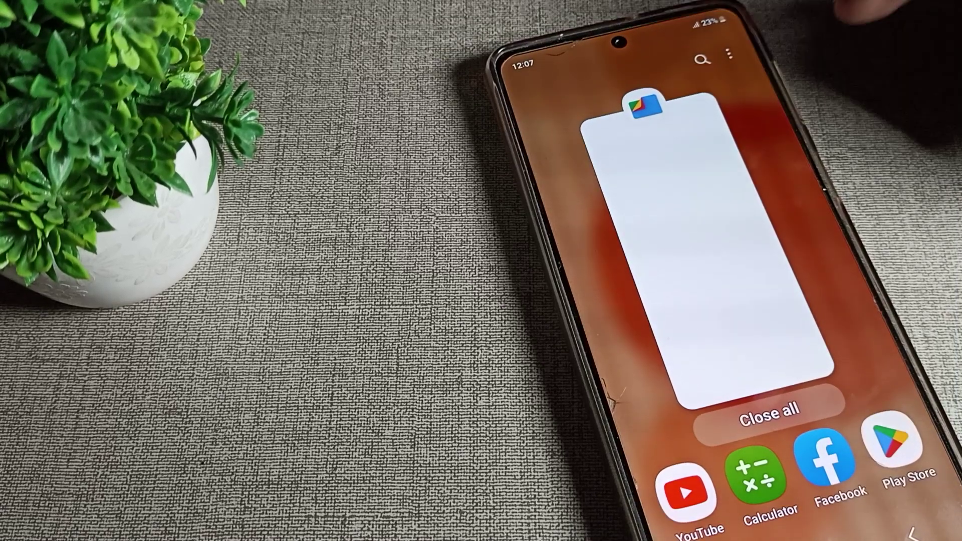
# Step: Dismiss the Files recent card, move Play Store lower, and open the app drawer
pyautogui.moveTo(707, 256); pyautogui.dragTo(676, 31)
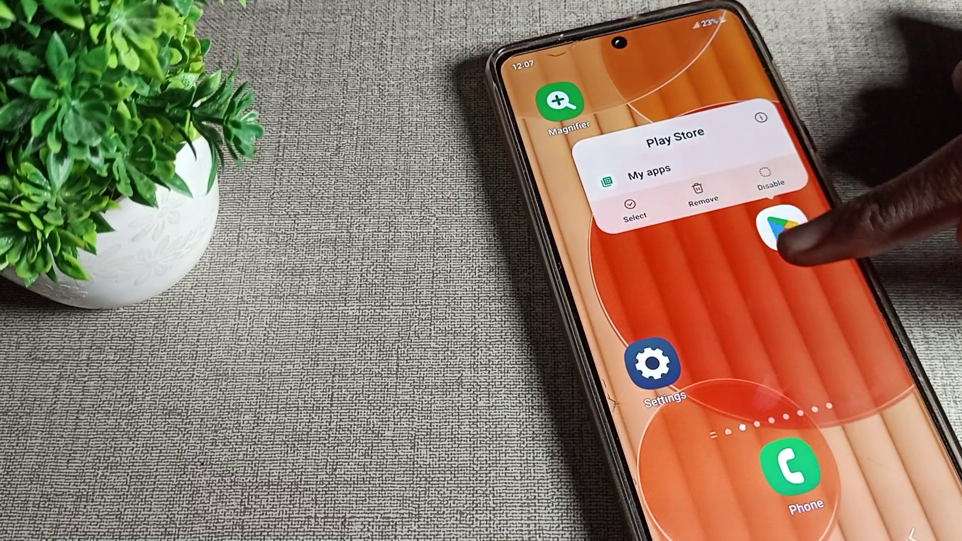
pyautogui.moveTo(783, 226); pyautogui.dragTo(825, 322)
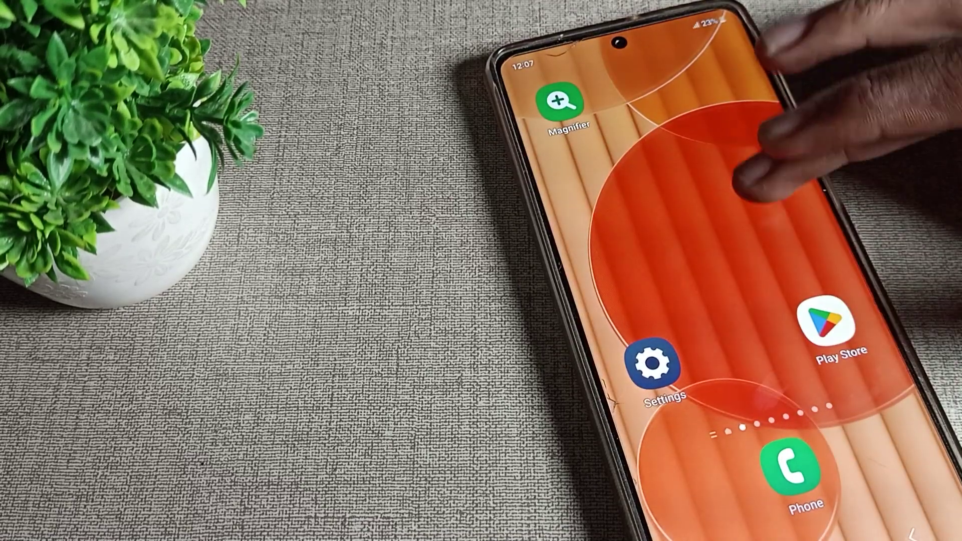
pyautogui.moveTo(790, 226)
pyautogui.mouseDown()
pyautogui.moveTo(827, 46)
pyautogui.moveTo(767, 185)
pyautogui.moveTo(790, 45)
pyautogui.moveTo(790, 144)
pyautogui.moveTo(827, 38)
pyautogui.mouseUp()
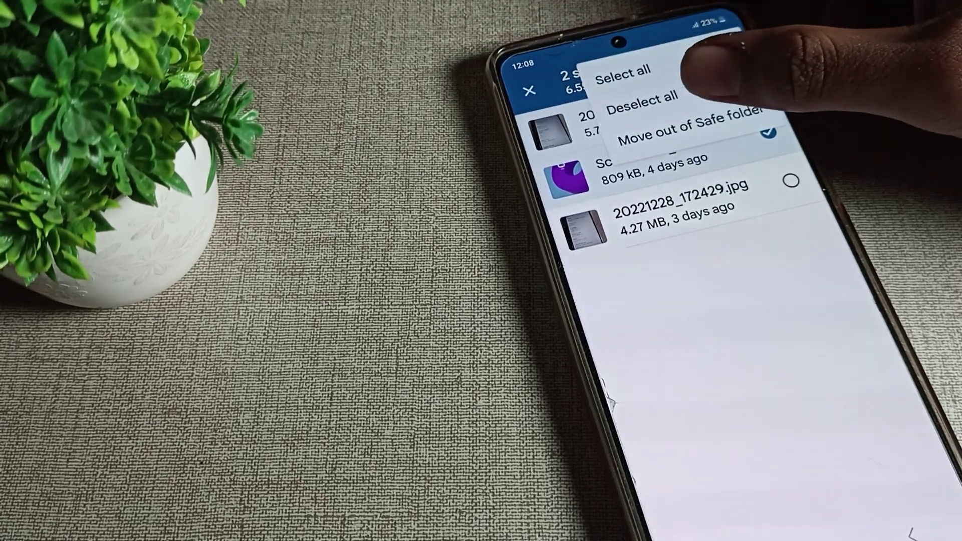
# Step: Move the two selected photos out of the Safe folder
pyautogui.click(687, 126)
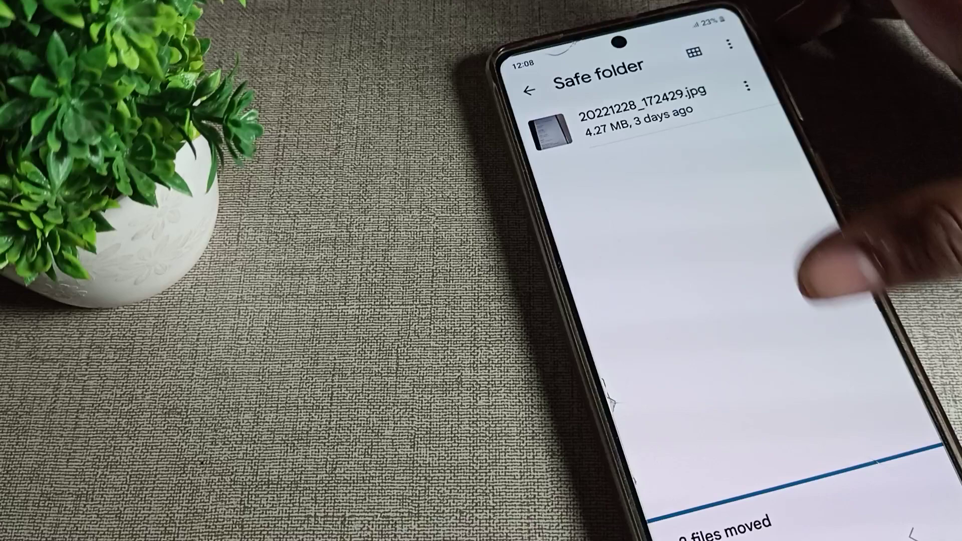
# Step: Go back to Files home and unlock the Safe folder with its pattern
pyautogui.click(531, 91)
pyautogui.click(797, 271)
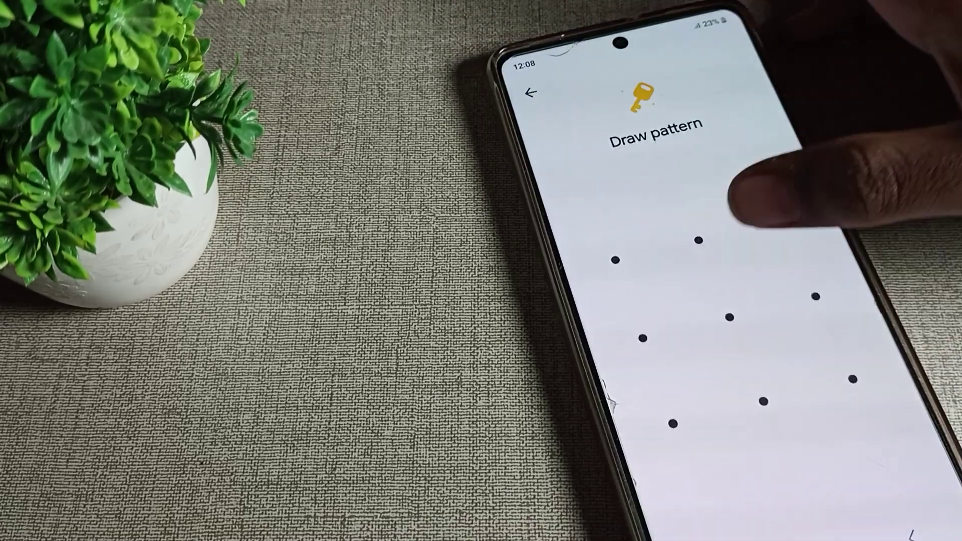
pyautogui.moveTo(698, 238); pyautogui.dragTo(763, 398)
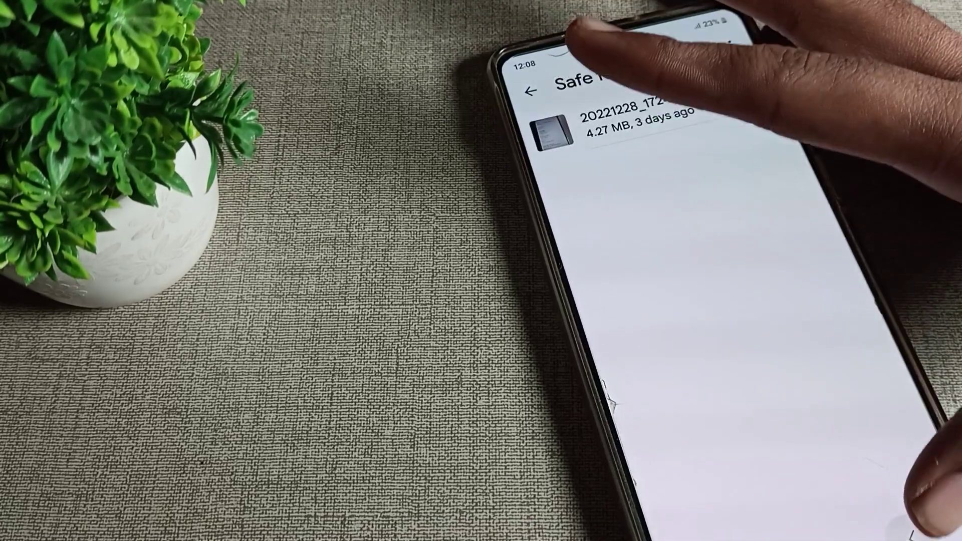
# Step: Check the moved photos under Images, then unlock the Safe folder again
pyautogui.click(531, 91)
pyautogui.scroll(5, 715, 264)
pyautogui.scroll(5, 715, 301)
pyautogui.click(691, 378)
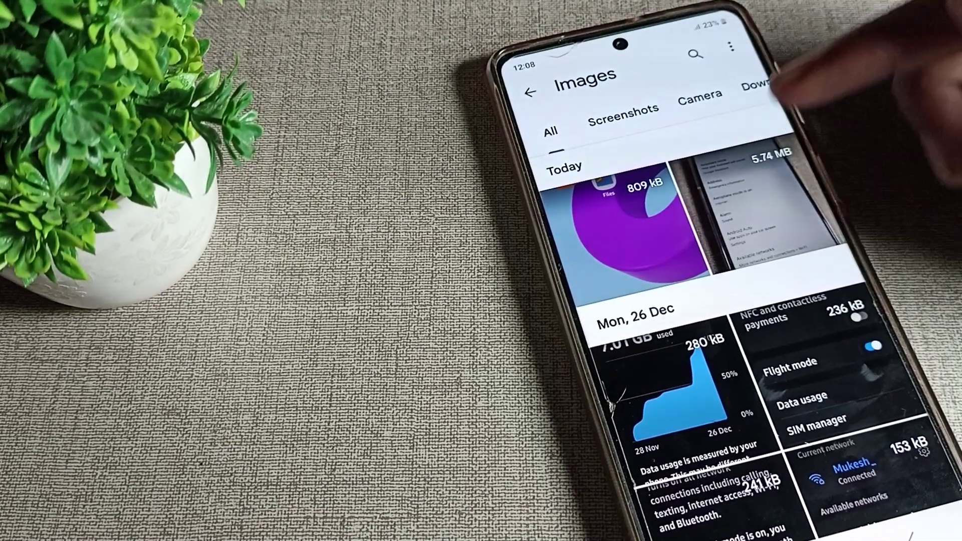
pyautogui.press('Escape')
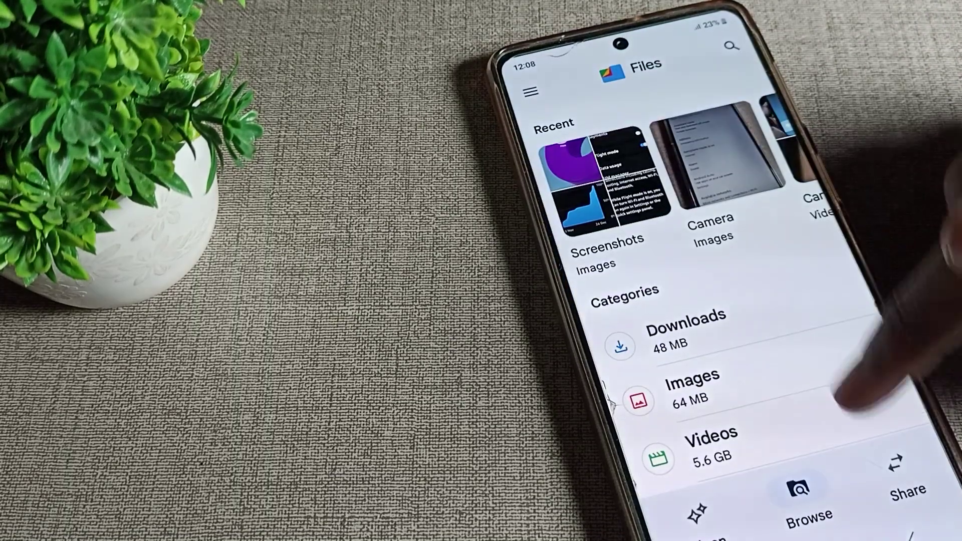
pyautogui.scroll(-5, 751, 300)
pyautogui.click(801, 240)
pyautogui.moveTo(699, 241); pyautogui.dragTo(812, 296)
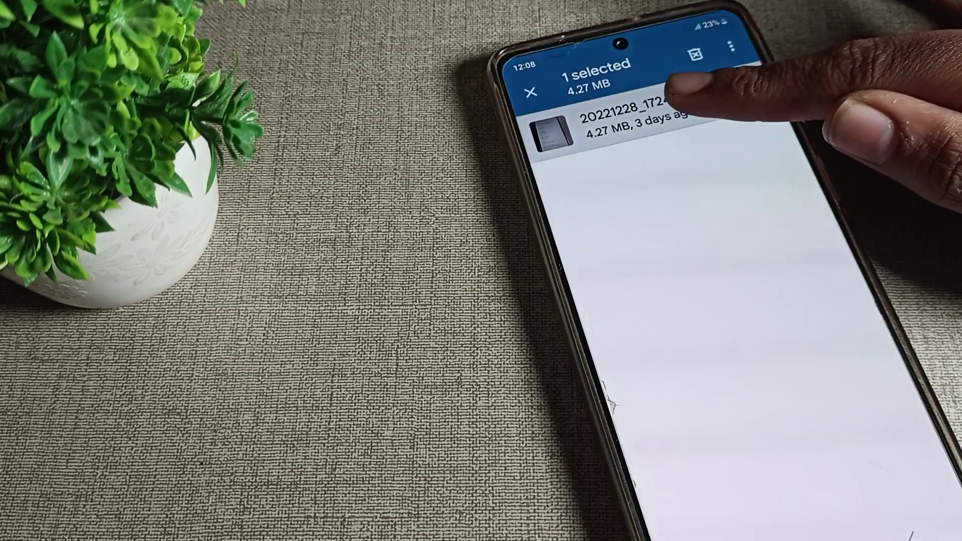
# Step: Delete the remaining photo 20221228_172429.jpg and leave the empty Safe folder
pyautogui.click(695, 55)
pyautogui.click(816, 368)
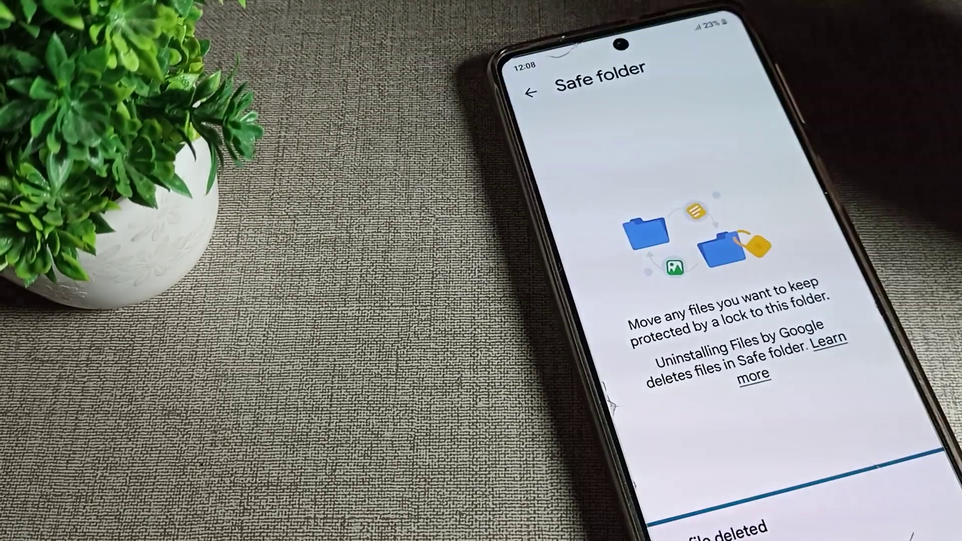
pyautogui.press('Escape')
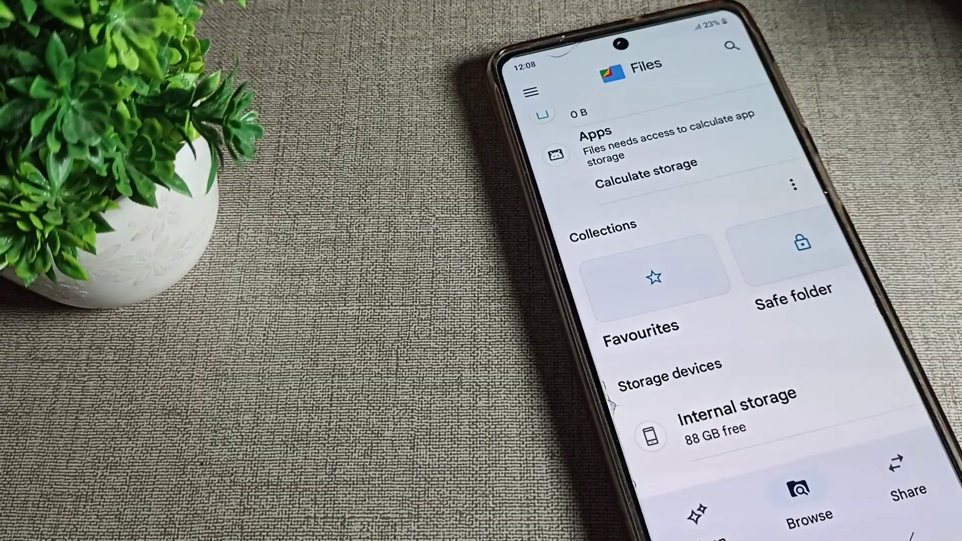